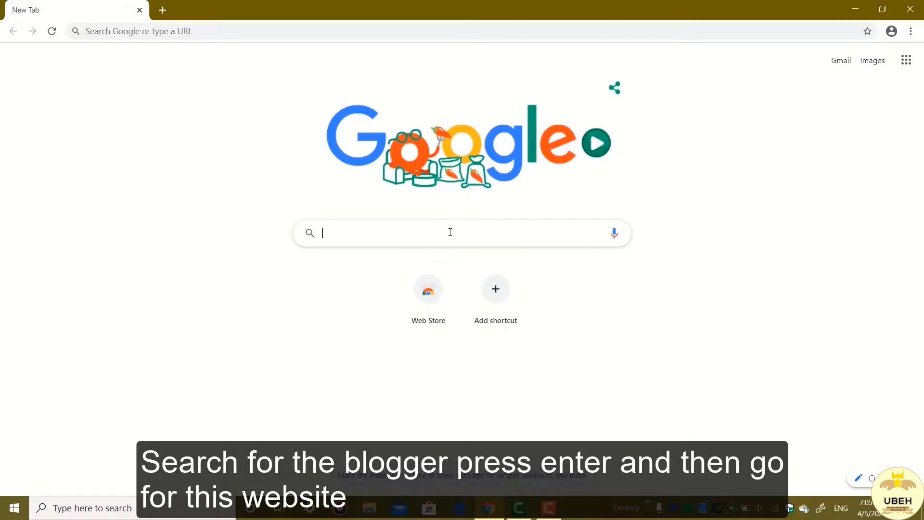
Step: Find the Blogger website through a Google search for "Blogger" and start creating a blog there
{"action": "type", "text": "Blogger"}
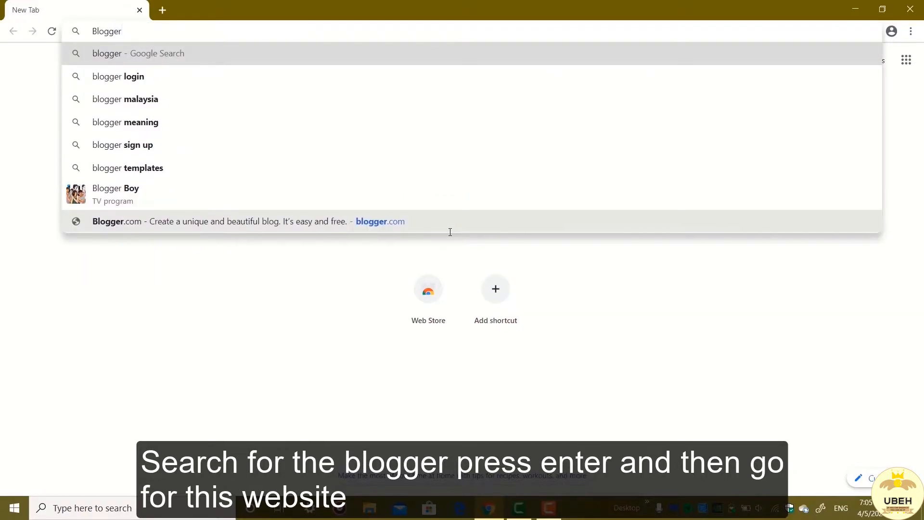
{"action": "key", "text": "Return"}
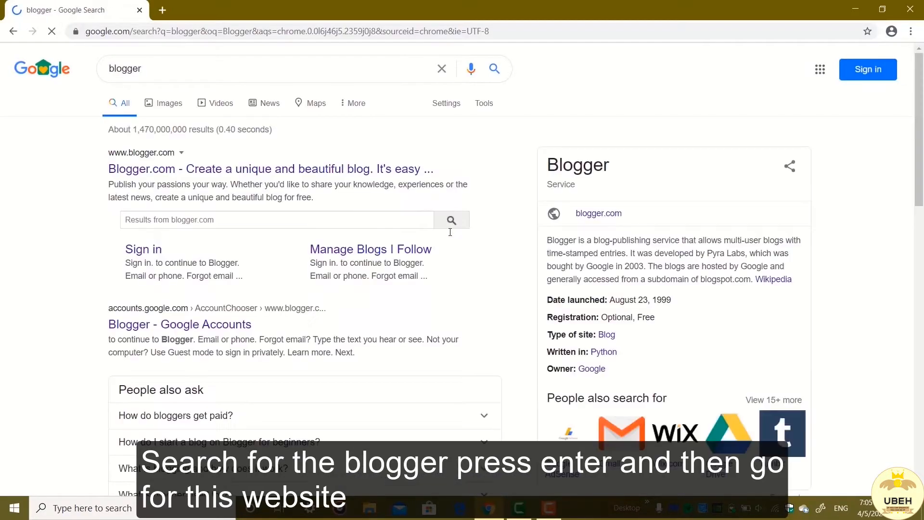
{"action": "left_click", "coordinate": [385, 178]}
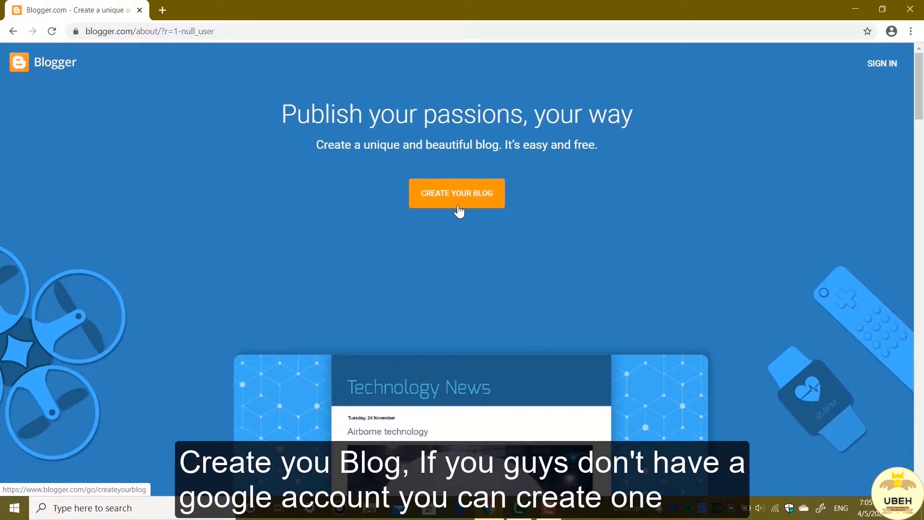
{"action": "left_click", "coordinate": [458, 211]}
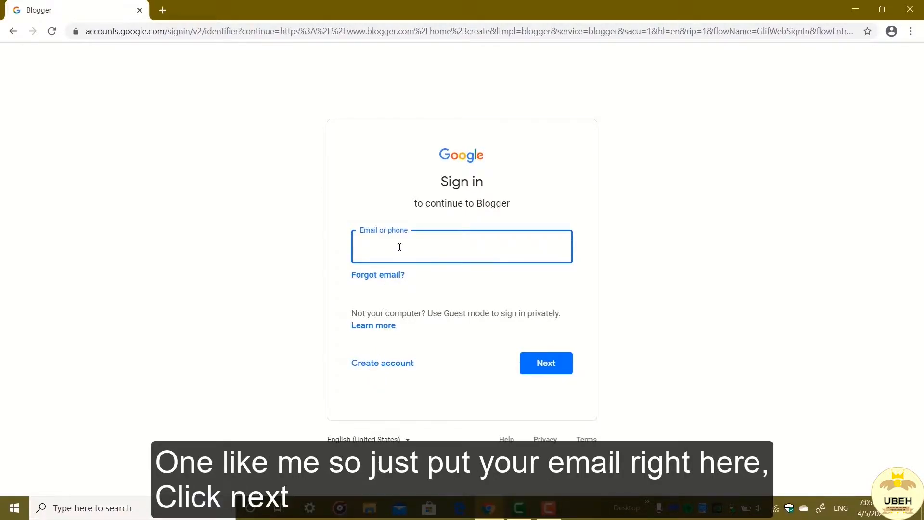
Step: Sign in to the Google account by entering the account e-mail and the account password
{"action": "left_click", "coordinate": [550, 372]}
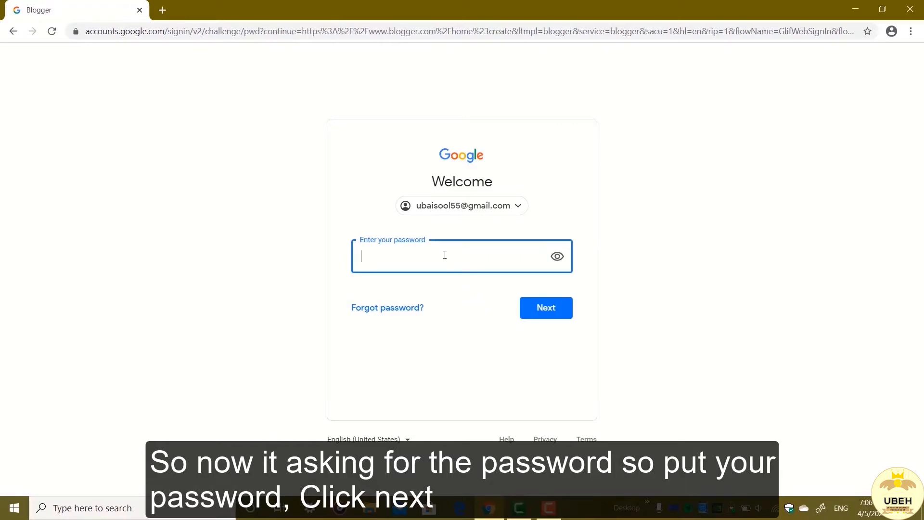
{"action": "type", "text": "•••••••••"}
{"action": "left_click", "coordinate": [546, 322]}
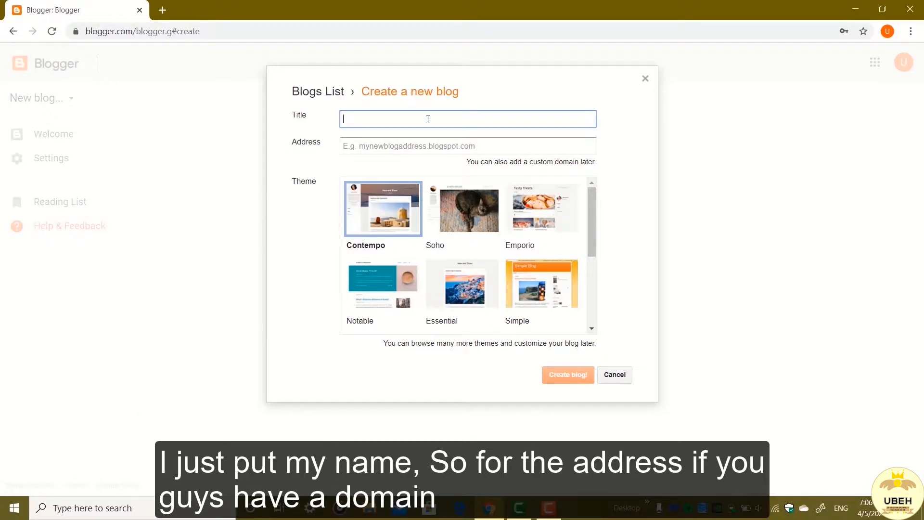
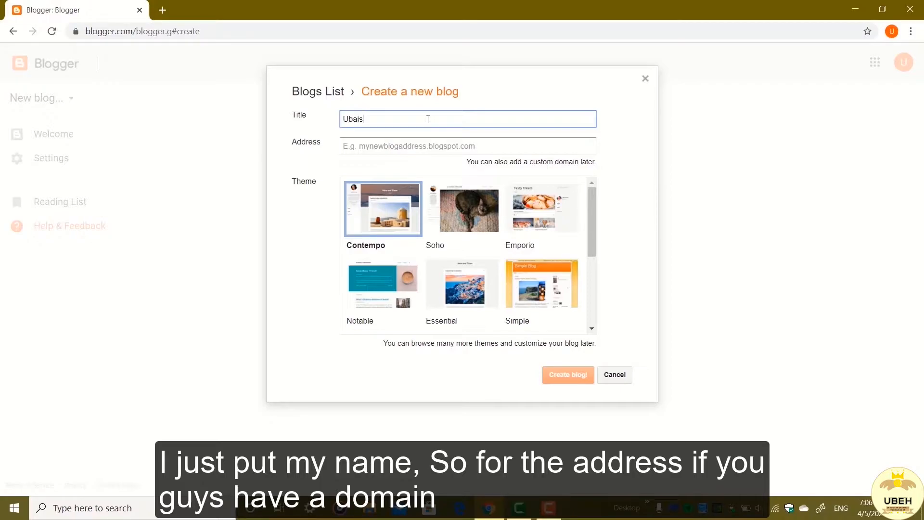
Step: Title the new blog with the owner's full name and set its blogspot.com address to the owner's first name followed by 99
{"action": "left_click", "coordinate": [378, 147]}
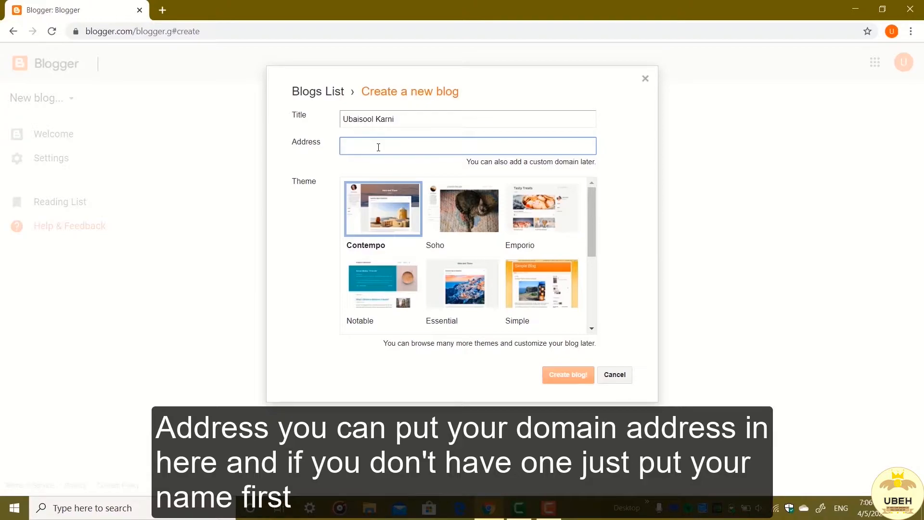
{"action": "type", "text": "Ubaisool"}
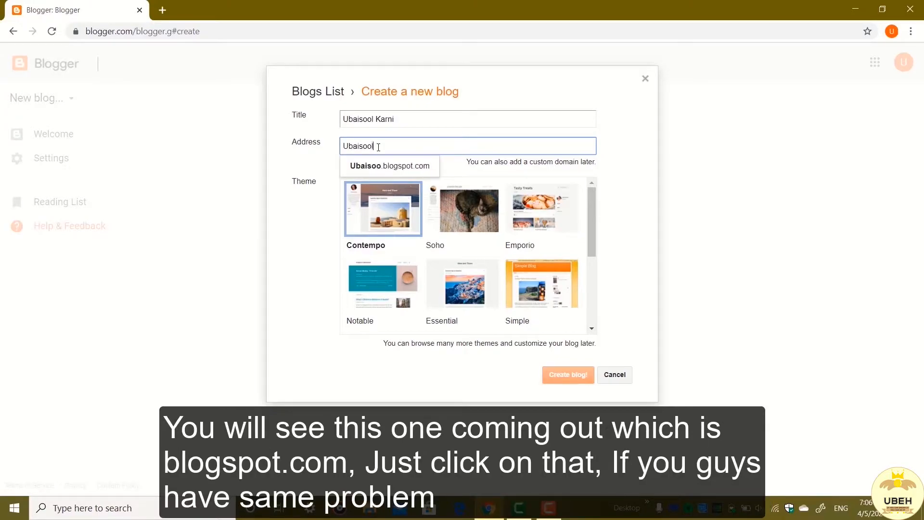
{"action": "left_click", "coordinate": [402, 170]}
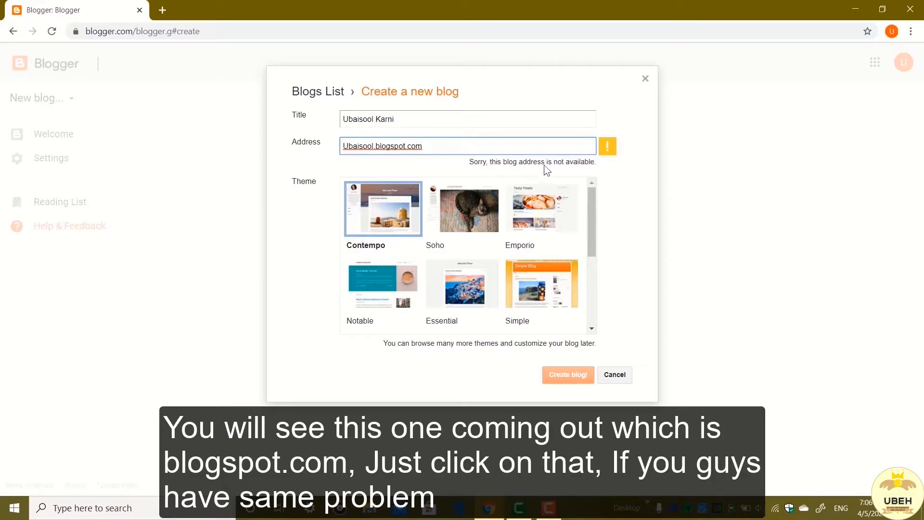
{"action": "left_click", "coordinate": [373, 145]}
{"action": "type", "text": "99"}
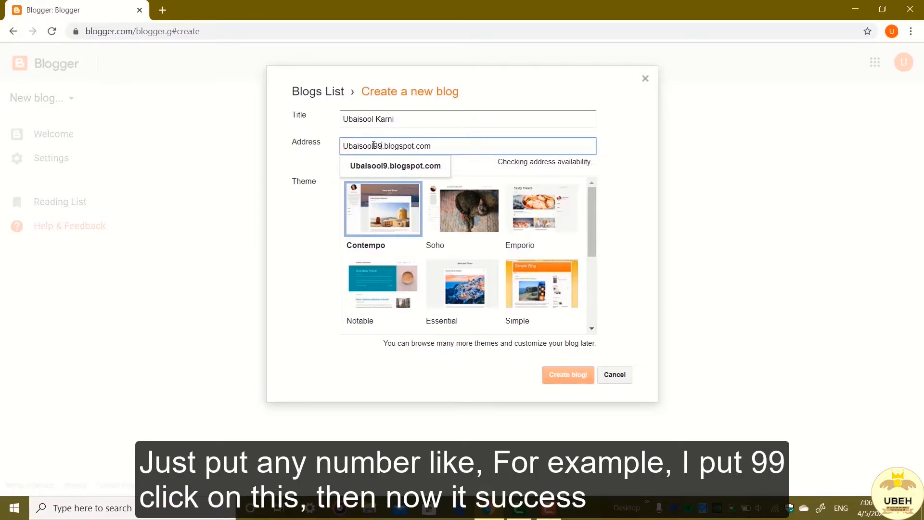
{"action": "left_click", "coordinate": [408, 171]}
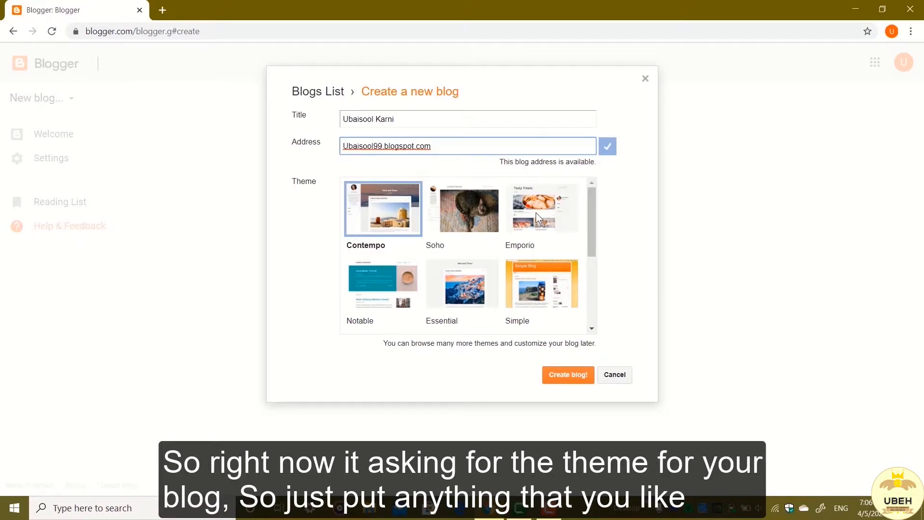
Step: Choose the Simple theme for the new blog and create the blog
{"action": "scroll", "coordinate": [536, 212], "scroll_direction": "down", "scroll_amount": 3}
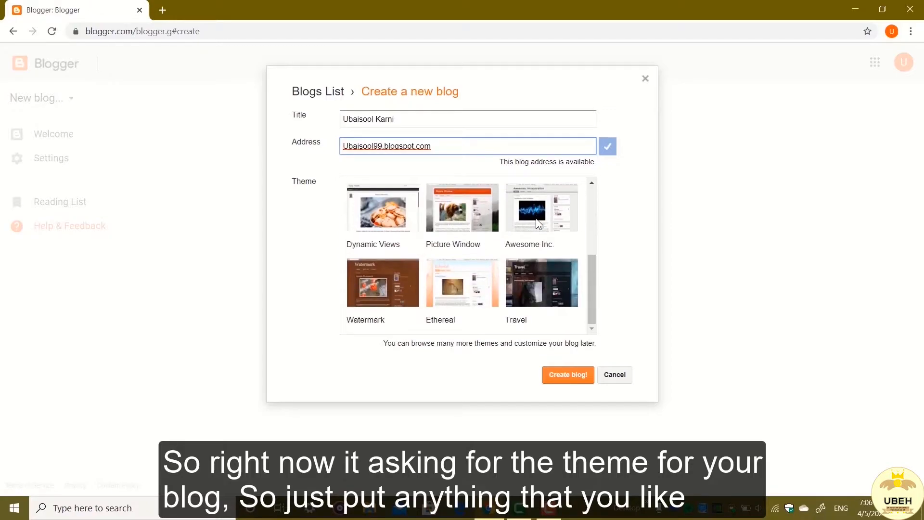
{"action": "scroll", "coordinate": [537, 220], "scroll_direction": "up", "scroll_amount": 3}
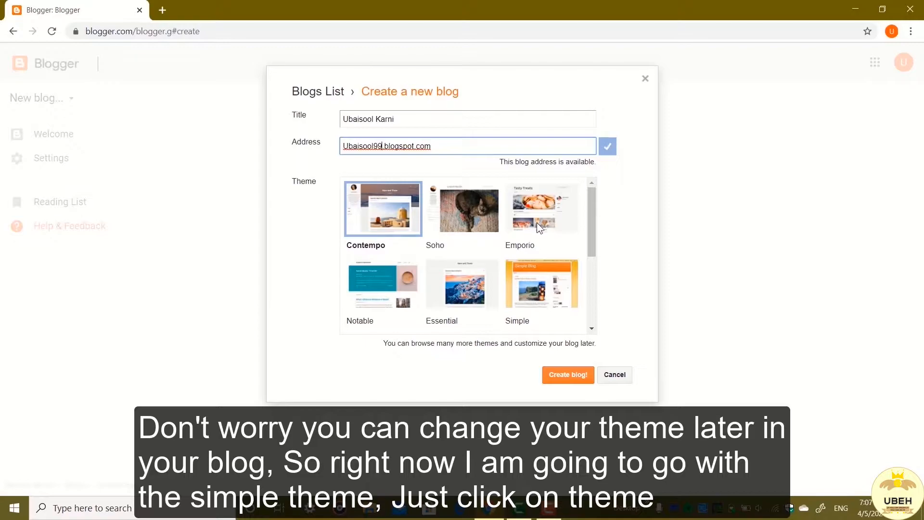
{"action": "left_click", "coordinate": [543, 278]}
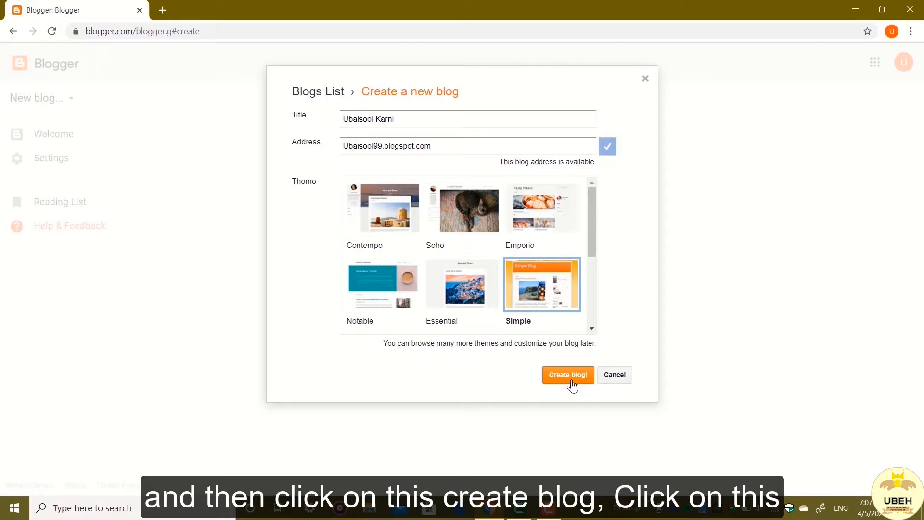
{"action": "left_click", "coordinate": [572, 386]}
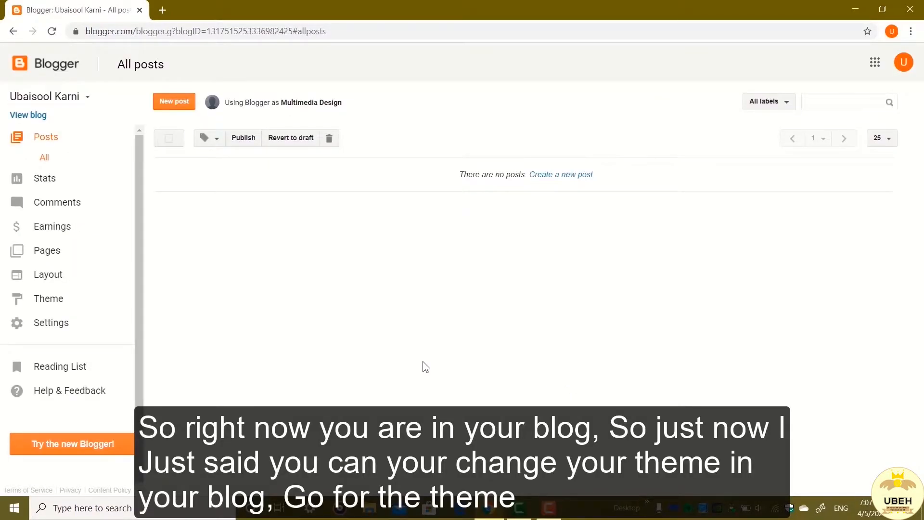
Step: Look through the ready-made themes offered for the blog in its theme settings
{"action": "left_click", "coordinate": [74, 303]}
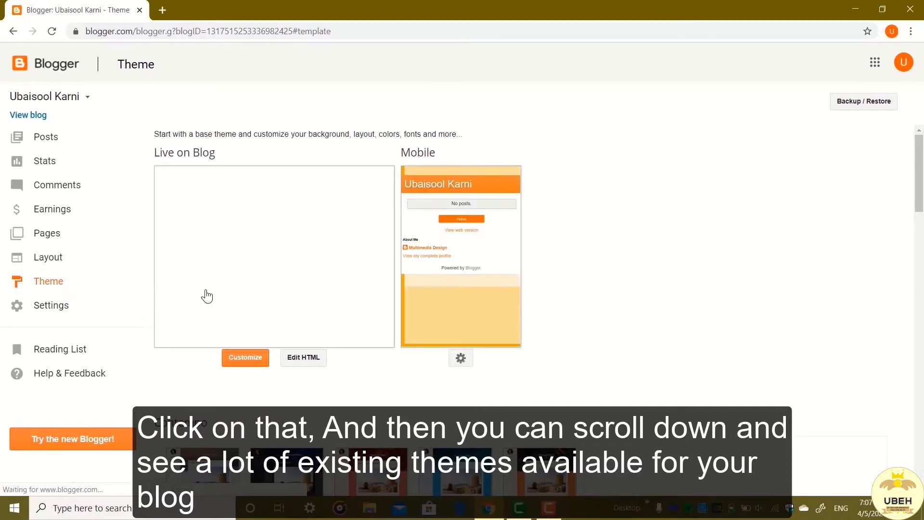
{"action": "scroll", "coordinate": [353, 295], "scroll_direction": "down", "scroll_amount": 7}
{"action": "scroll", "coordinate": [354, 295], "scroll_direction": "down", "scroll_amount": 9}
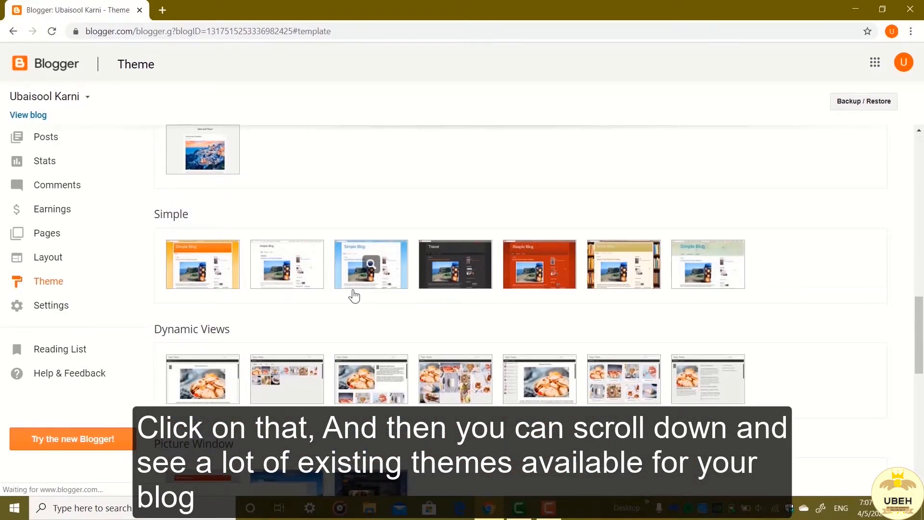
{"action": "scroll", "coordinate": [352, 291], "scroll_direction": "down", "scroll_amount": 11}
{"action": "mouse_move", "coordinate": [355, 297]}
{"action": "scroll", "coordinate": [354, 298], "scroll_direction": "up", "scroll_amount": 20}
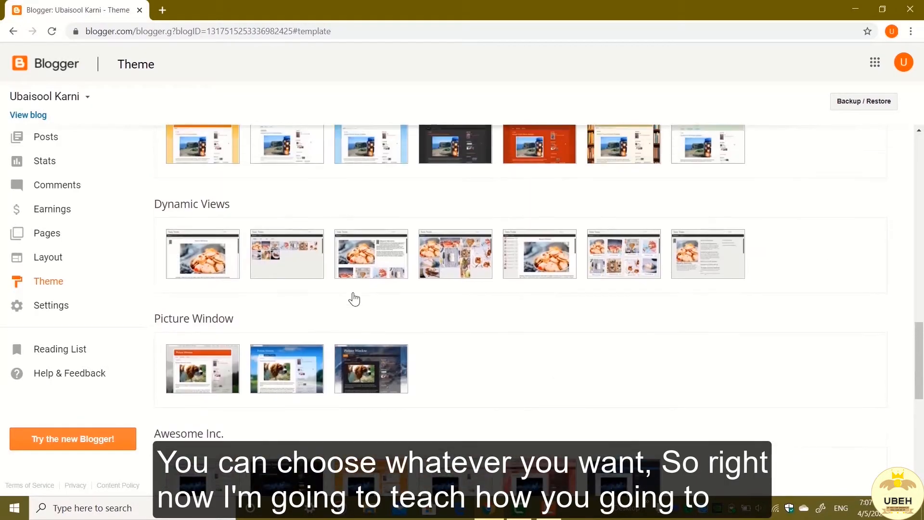
{"action": "scroll", "coordinate": [354, 299], "scroll_direction": "up", "scroll_amount": 7}
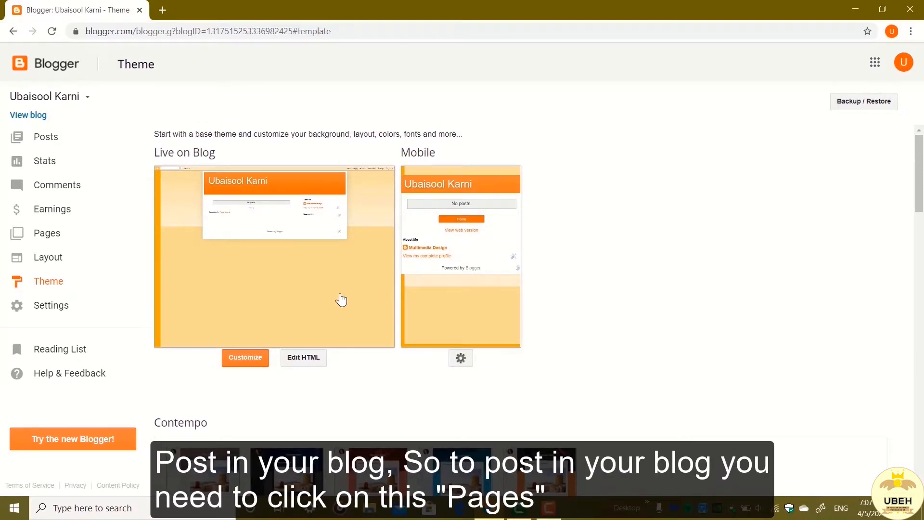
Step: Create a new blog page titled "Graphic Designs" and publish it
{"action": "left_click", "coordinate": [70, 234]}
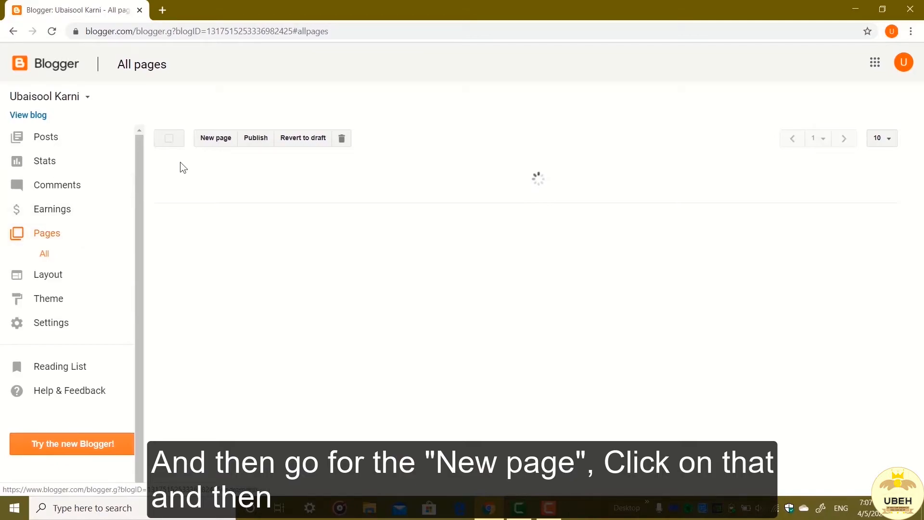
{"action": "left_click", "coordinate": [212, 140]}
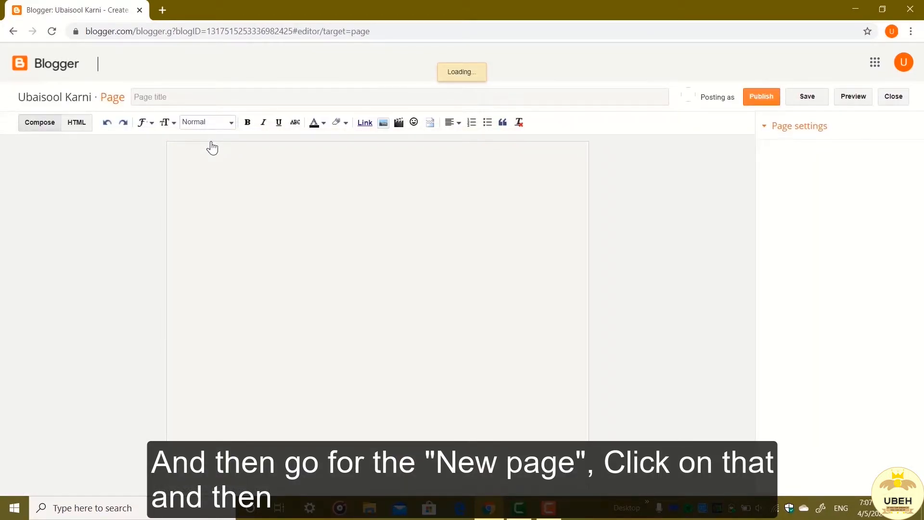
{"action": "left_click", "coordinate": [162, 96]}
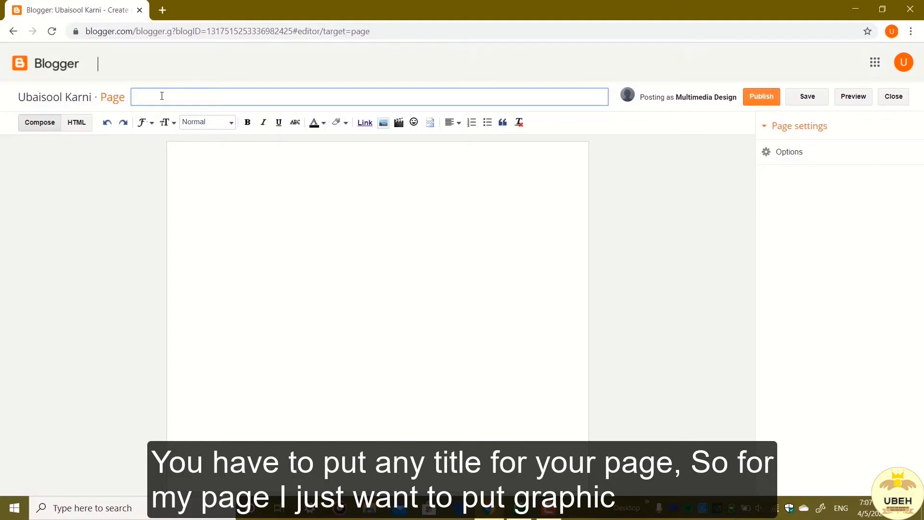
{"action": "type", "text": "Graphi"}
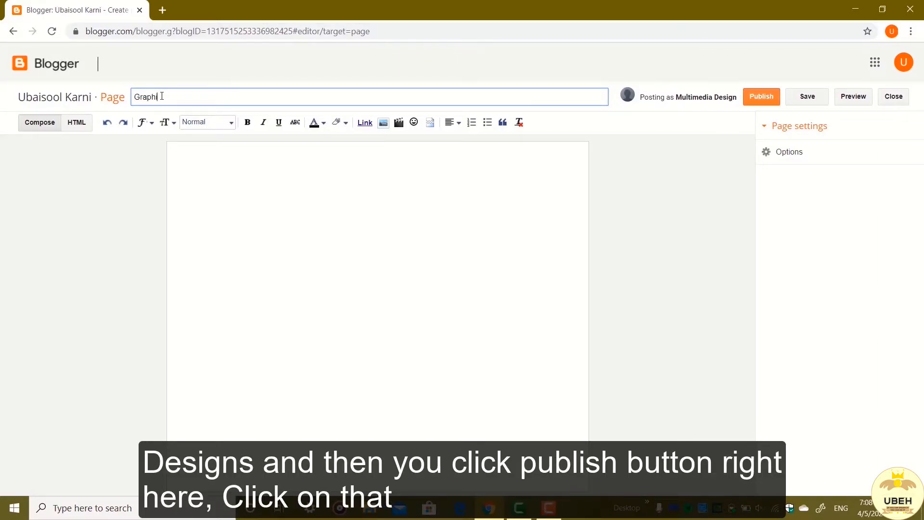
{"action": "type", "text": "c Designs"}
{"action": "left_click", "coordinate": [747, 92]}
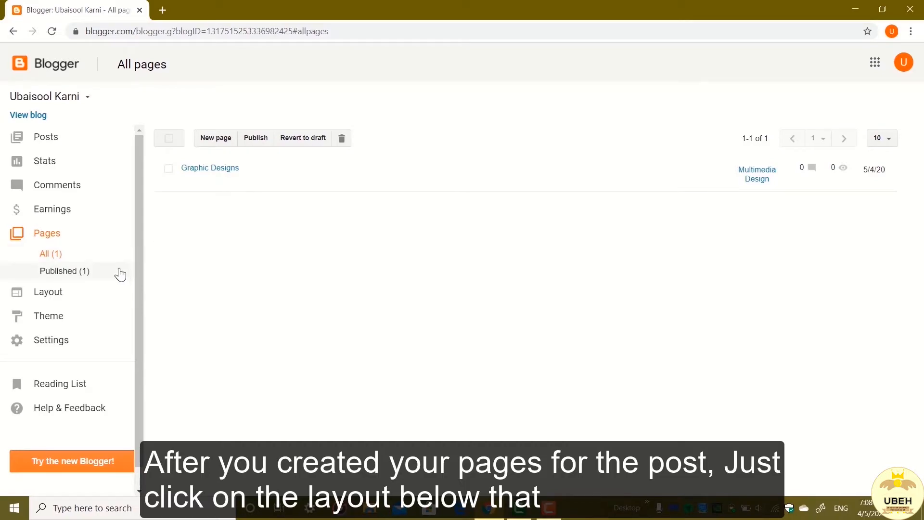
Step: Add a Pages gadget to the sidebar-right-1 section of the blog layout
{"action": "left_click", "coordinate": [62, 297]}
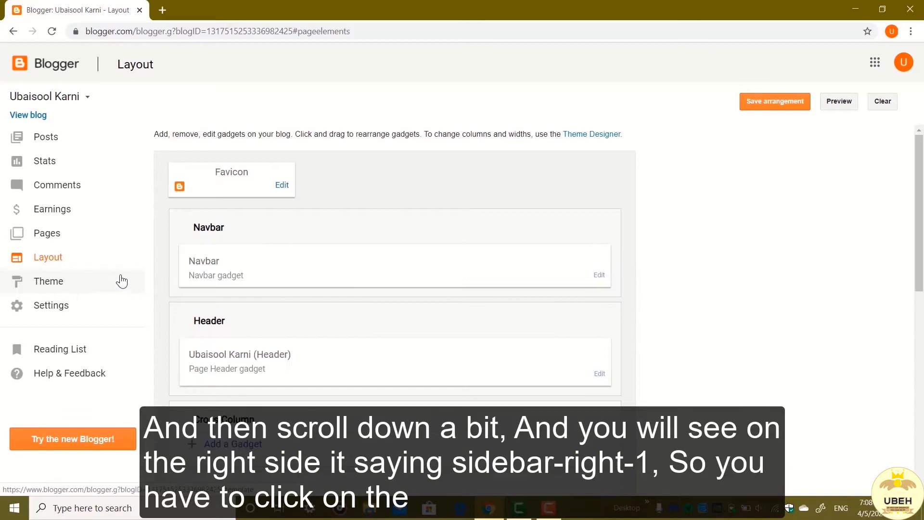
{"action": "scroll", "coordinate": [219, 246], "scroll_direction": "down", "scroll_amount": 5}
{"action": "scroll", "coordinate": [221, 250], "scroll_direction": "down", "scroll_amount": 1}
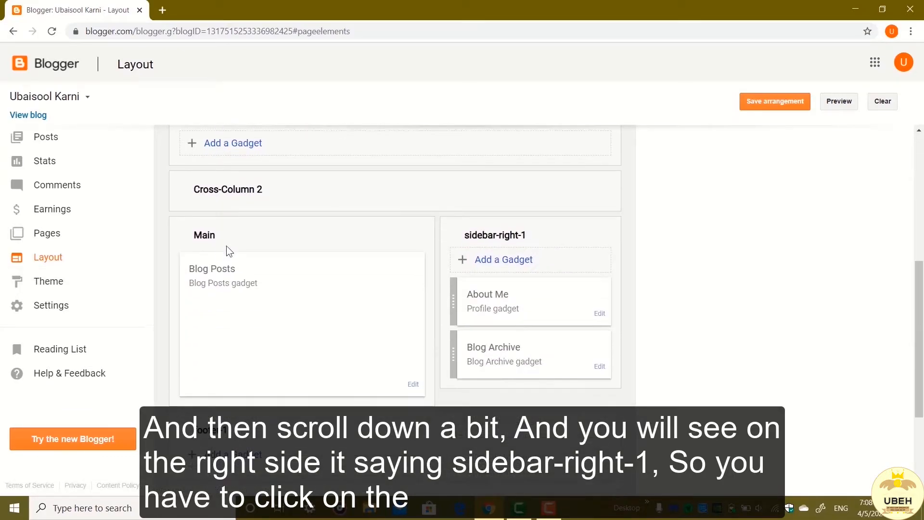
{"action": "left_click", "coordinate": [494, 268]}
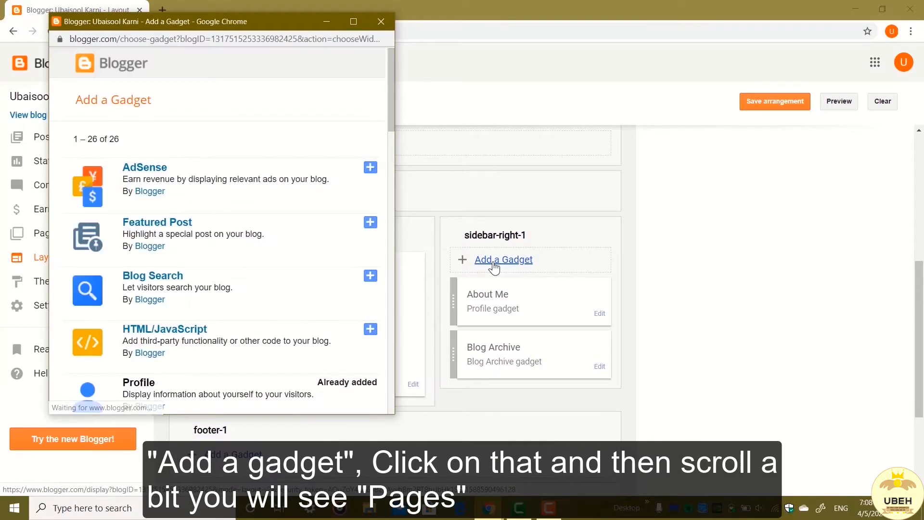
{"action": "scroll", "coordinate": [312, 265], "scroll_direction": "down", "scroll_amount": 5}
{"action": "scroll", "coordinate": [314, 270], "scroll_direction": "down", "scroll_amount": 5}
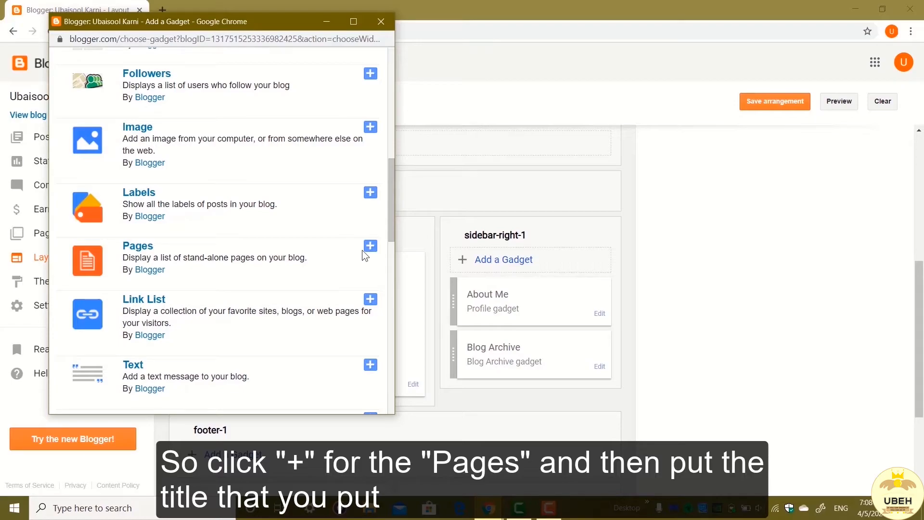
{"action": "left_click", "coordinate": [371, 249]}
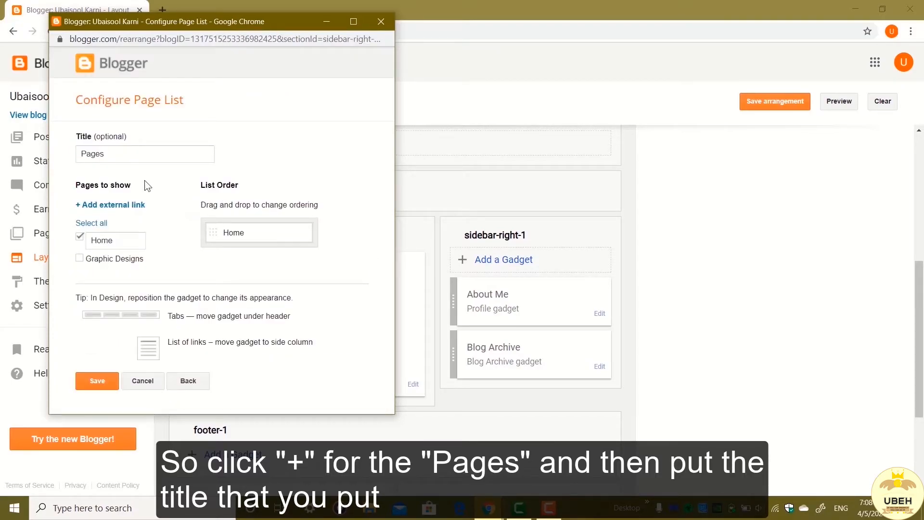
Step: Title the page list "Graphic Designs", show only the Graphic Designs page without Home, and save the gadget
{"action": "left_click_drag", "start_coordinate": [113, 161], "coordinate": [78, 156]}
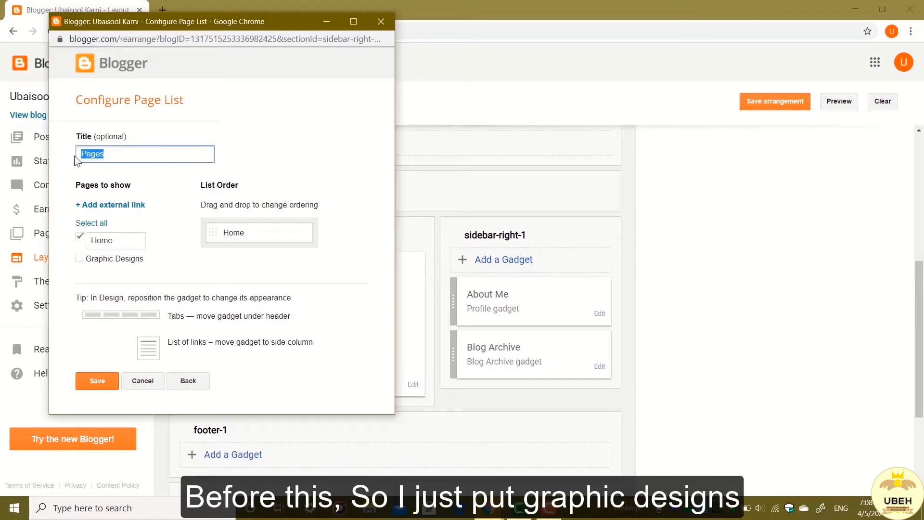
{"action": "type", "text": "Graphic Designs"}
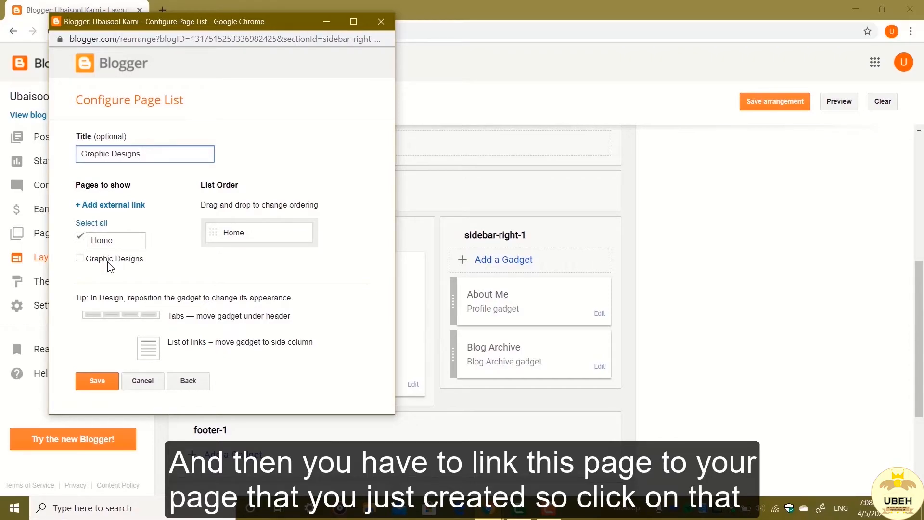
{"action": "left_click", "coordinate": [108, 261]}
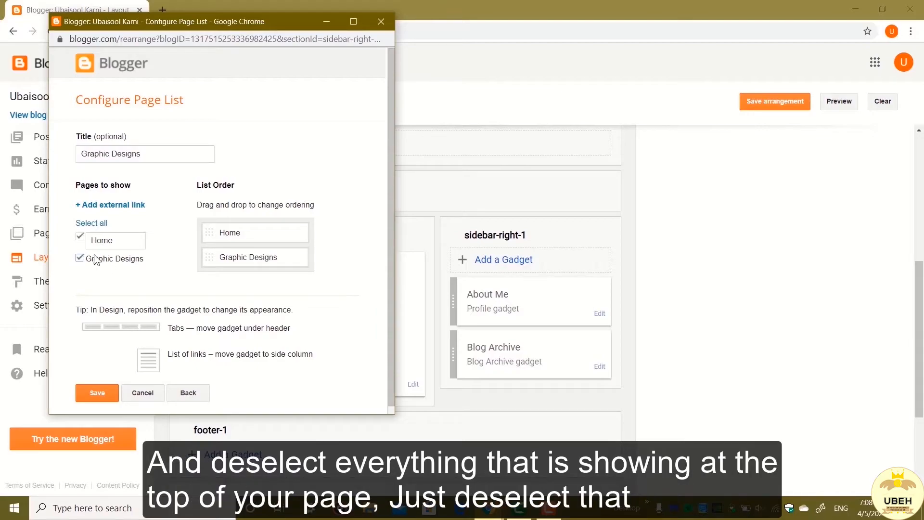
{"action": "left_click", "coordinate": [80, 238]}
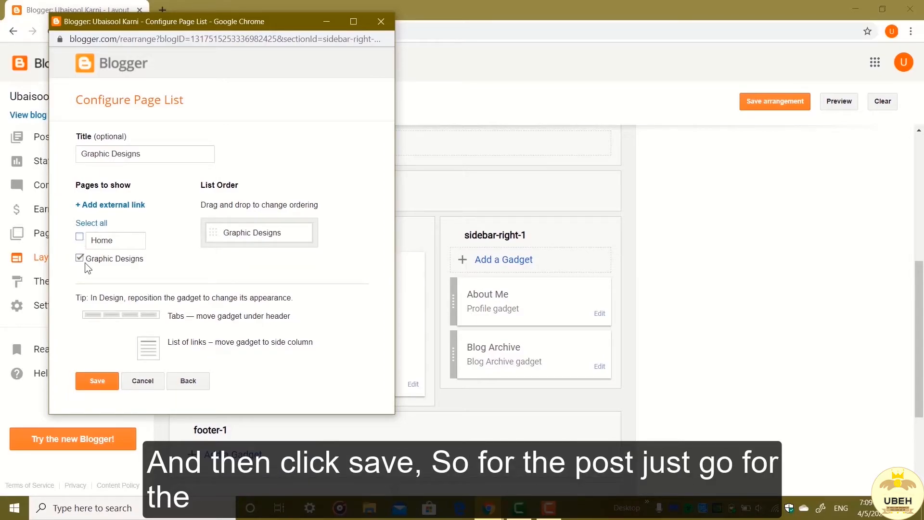
{"action": "left_click", "coordinate": [97, 381]}
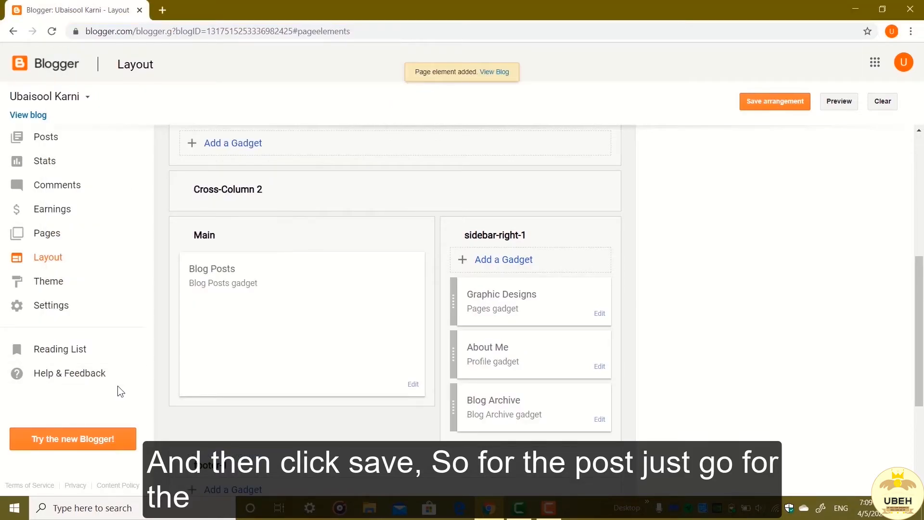
Step: Create a new blog post and title it "Graphic Designs"
{"action": "left_click", "coordinate": [85, 139]}
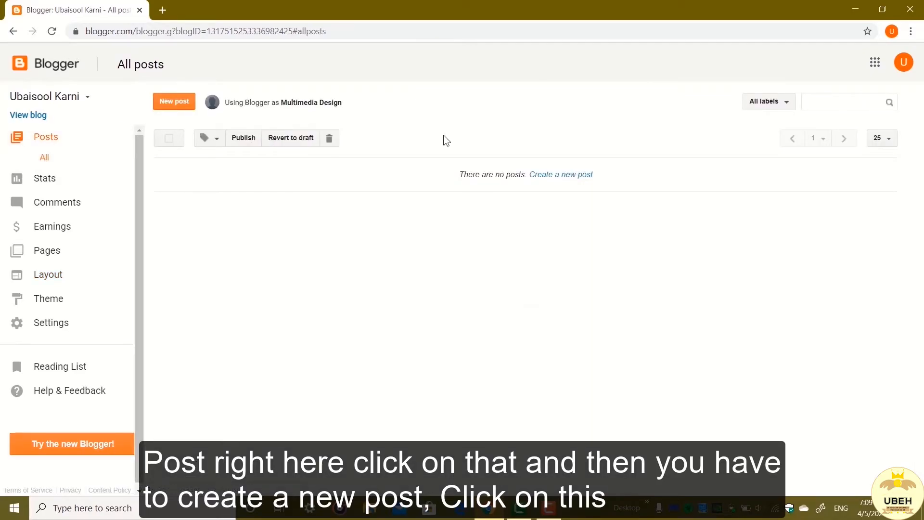
{"action": "left_click", "coordinate": [557, 176]}
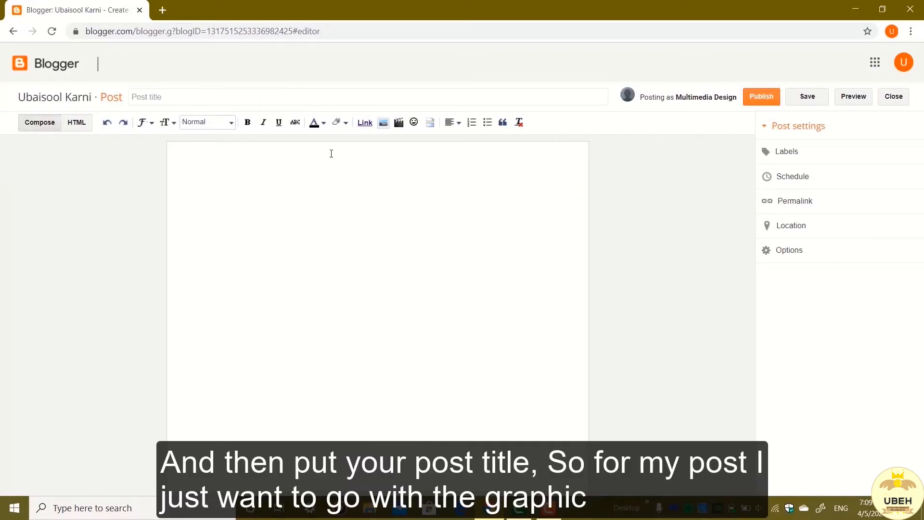
{"action": "left_click", "coordinate": [173, 98]}
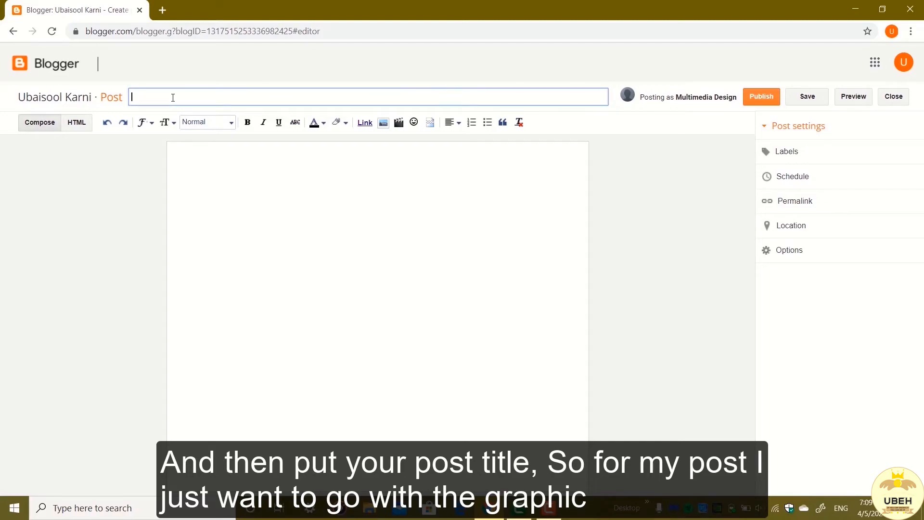
{"action": "type", "text": "Graphic Designs"}
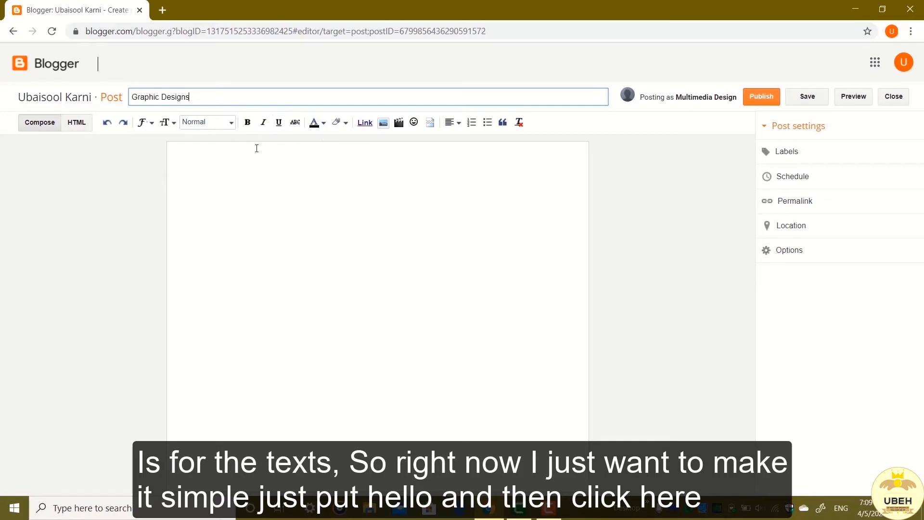
Step: Write "Hello" as the body of the Graphic Designs post, publish it, and view the published post
{"action": "left_click", "coordinate": [210, 174]}
{"action": "type", "text": "Hello"}
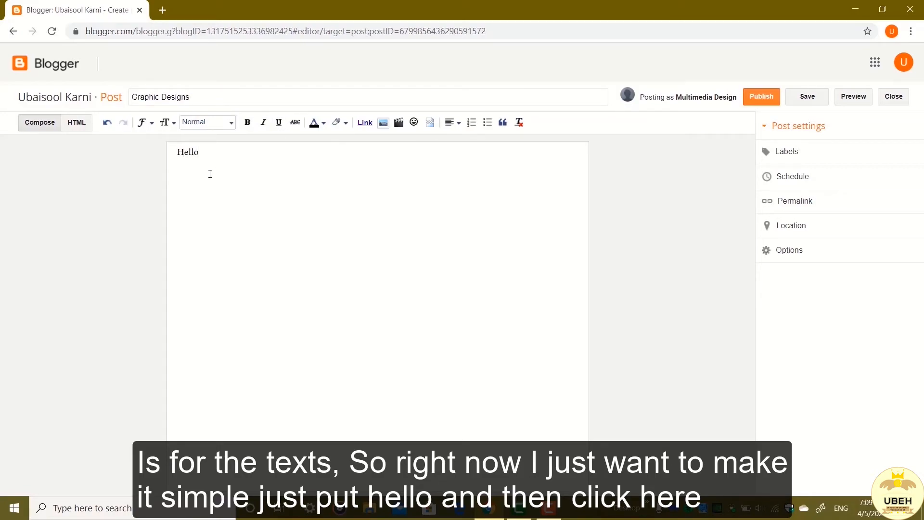
{"action": "left_click", "coordinate": [761, 101]}
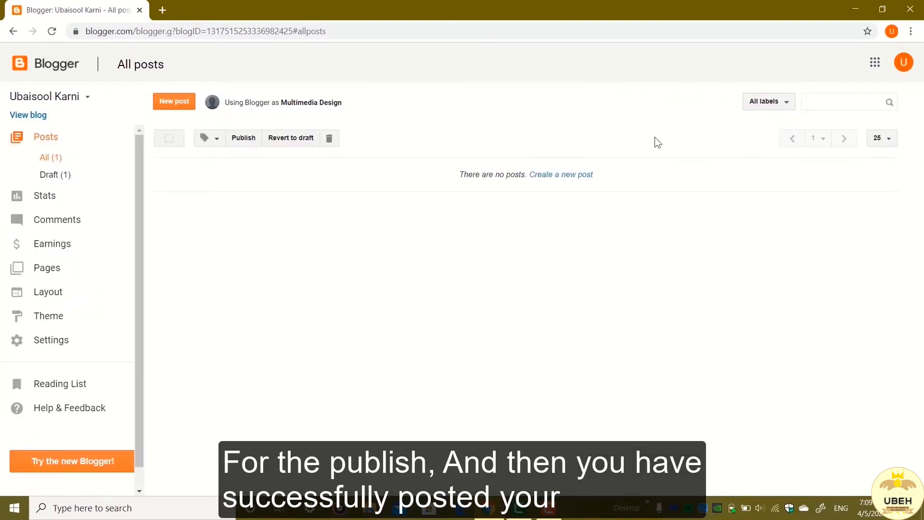
{"action": "mouse_move", "coordinate": [218, 188]}
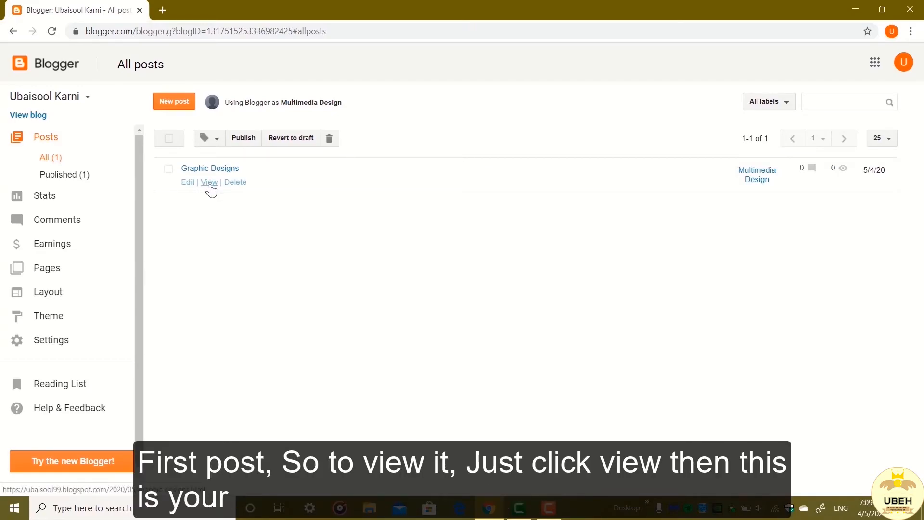
{"action": "left_click", "coordinate": [210, 184]}
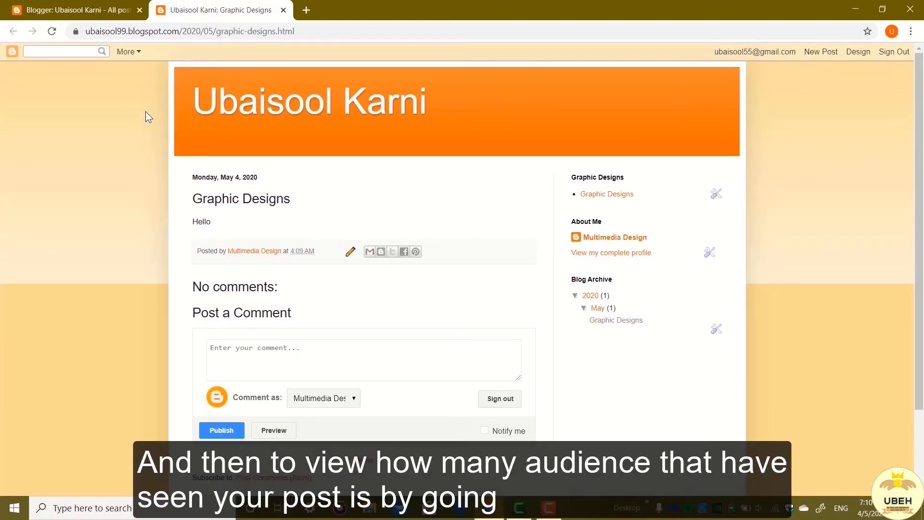
Step: Check the blog's overview and audience statistics, then return to the published Graphic Designs post
{"action": "left_click", "coordinate": [14, 11]}
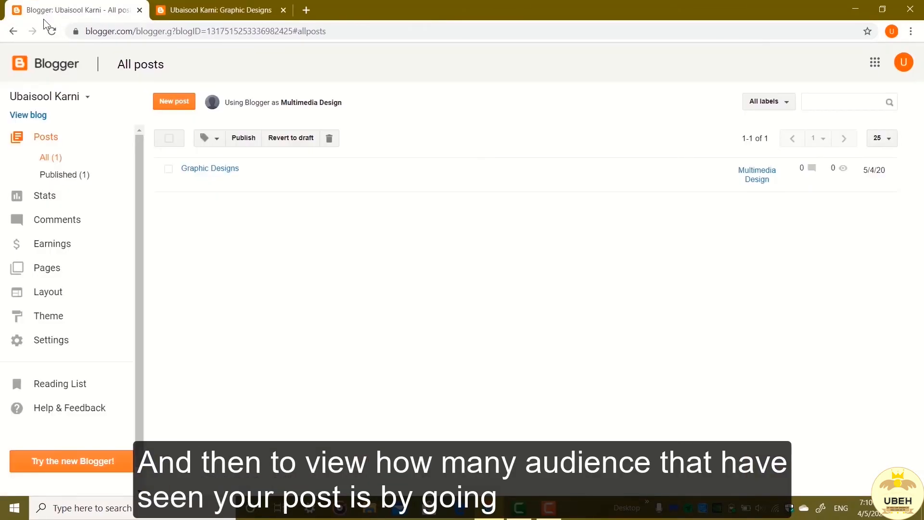
{"action": "left_click", "coordinate": [71, 199]}
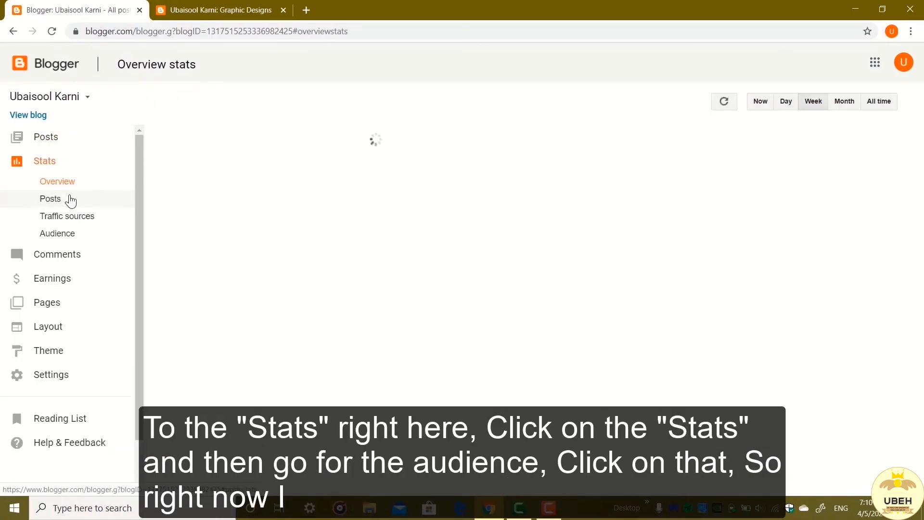
{"action": "left_click", "coordinate": [72, 237]}
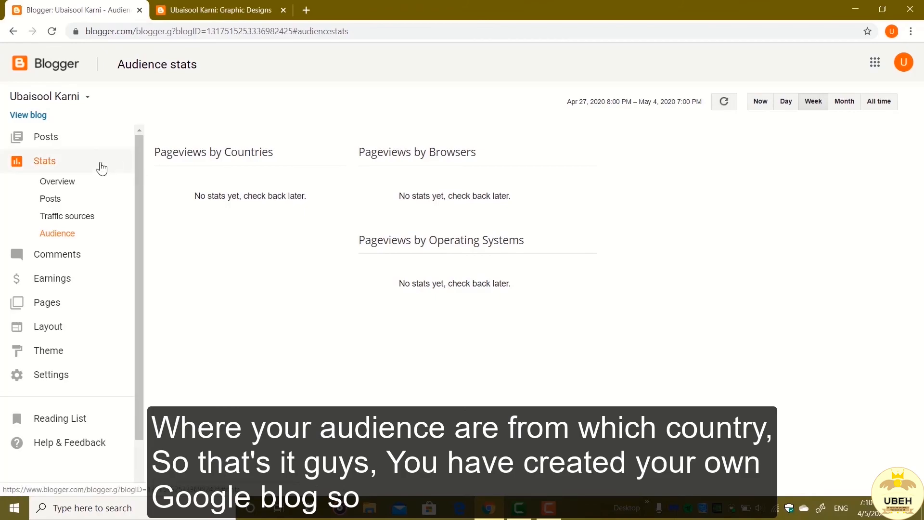
{"action": "left_click", "coordinate": [219, 7]}
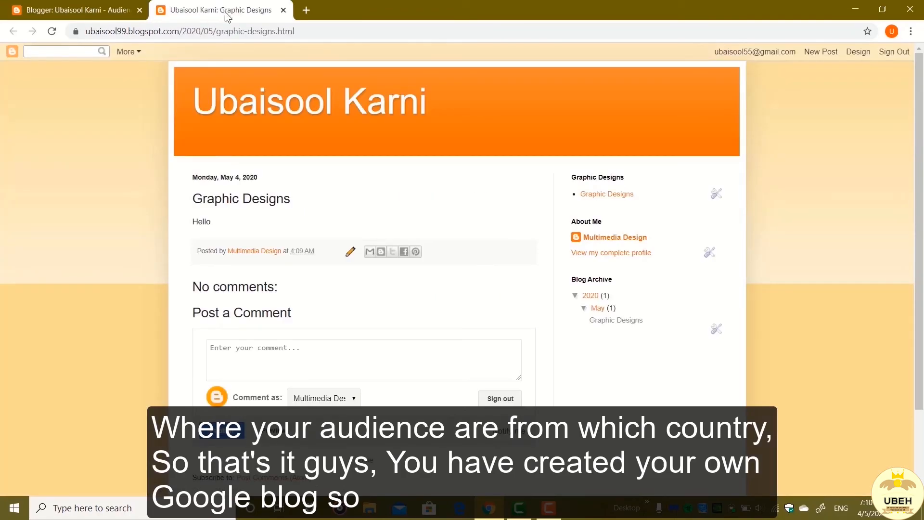